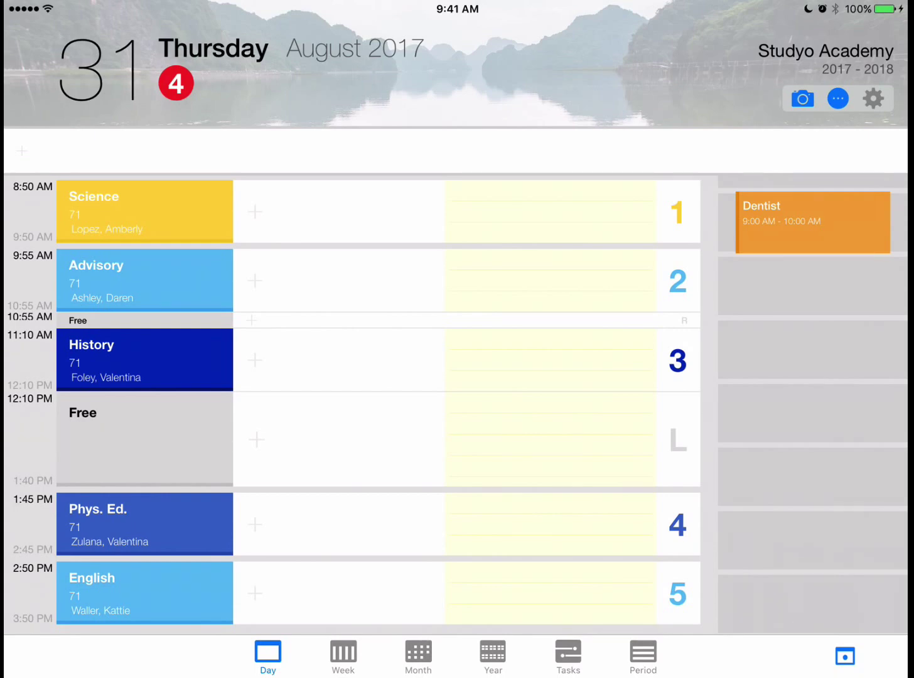
- Add a History exam task titled 'Term Exam' with the note 'Chapters 1 - 5'
left_click(268, 358)
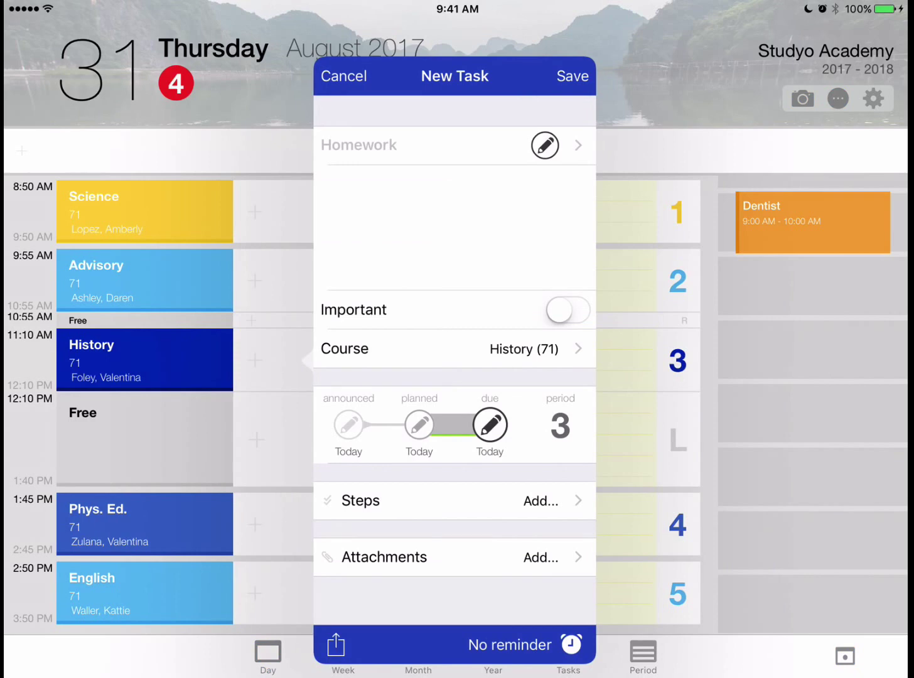
left_click(545, 145)
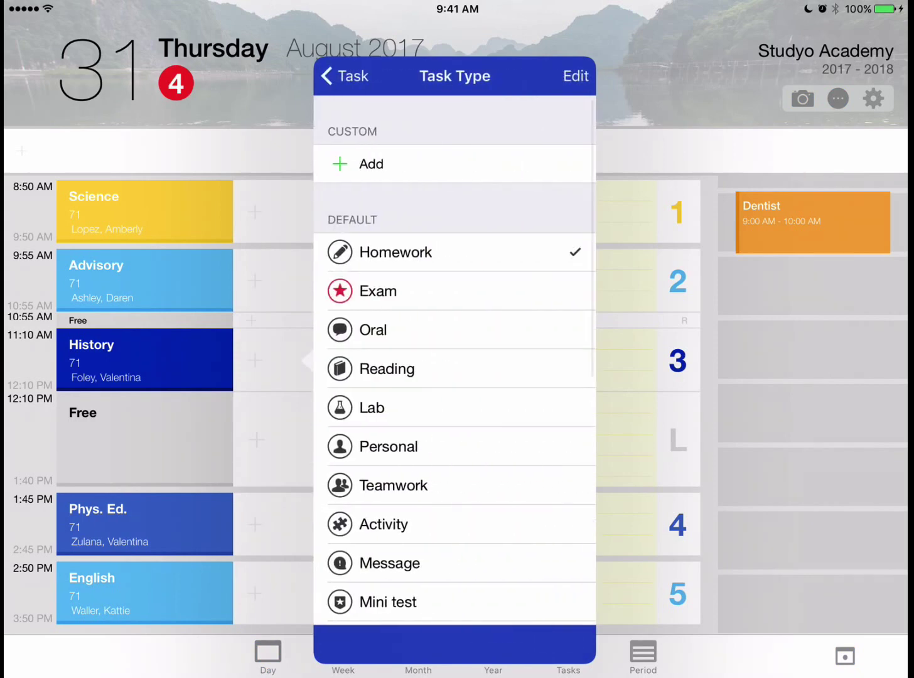
left_click(453, 290)
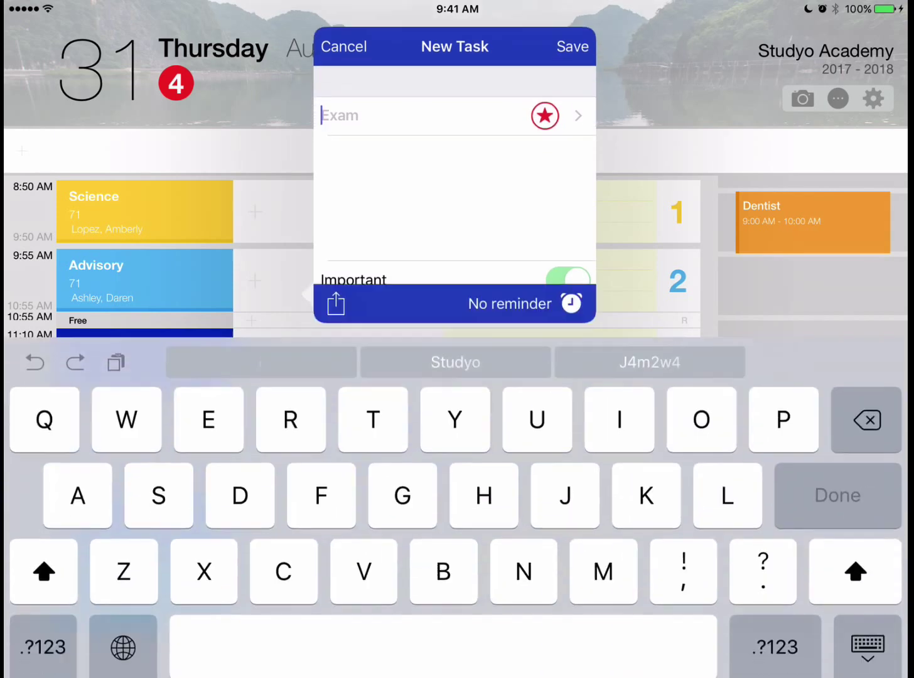
type("Term ")
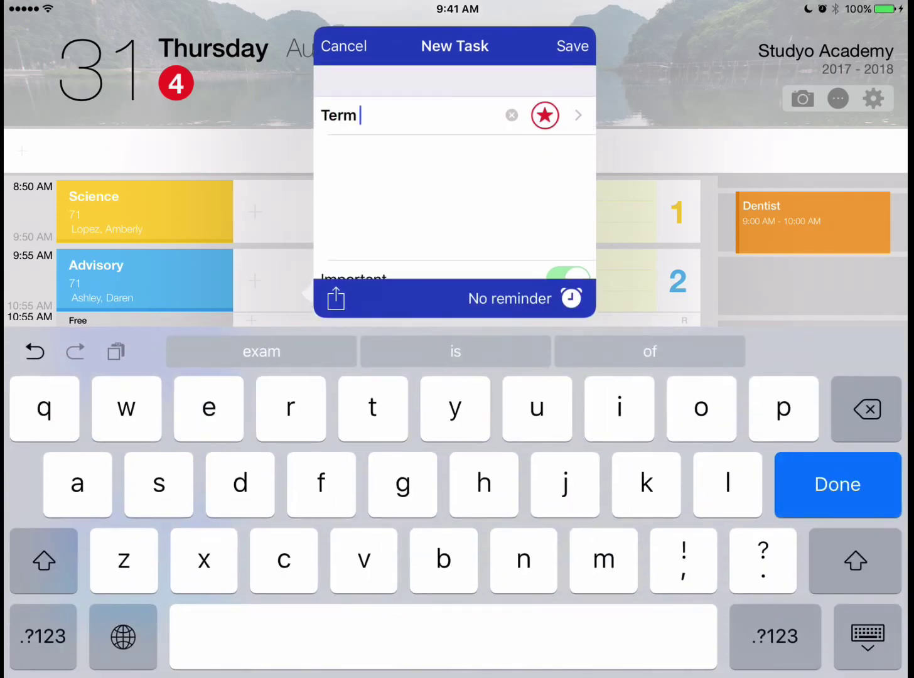
type("Exam")
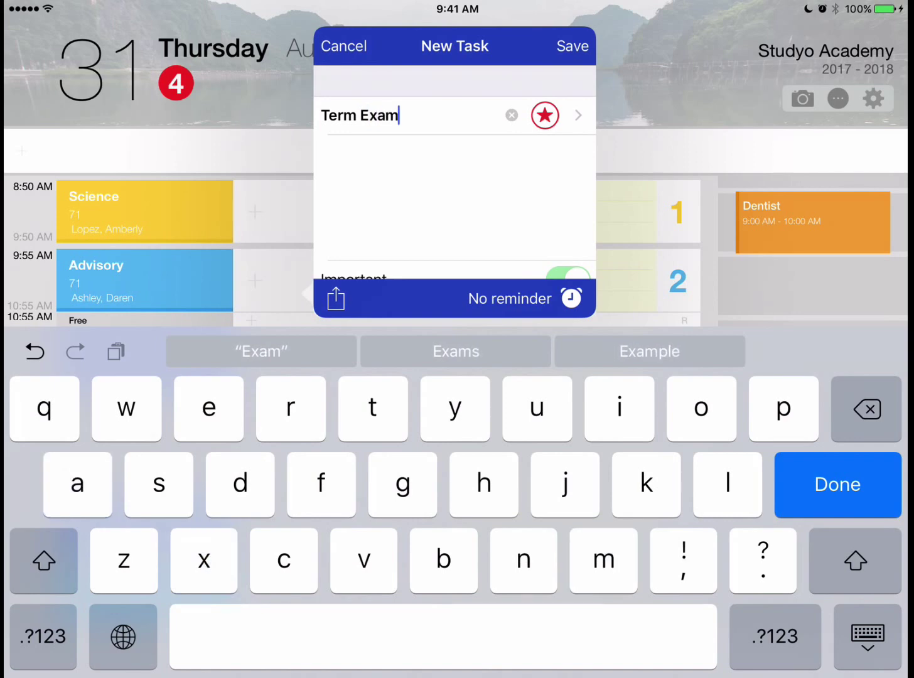
key("Return")
type("C")
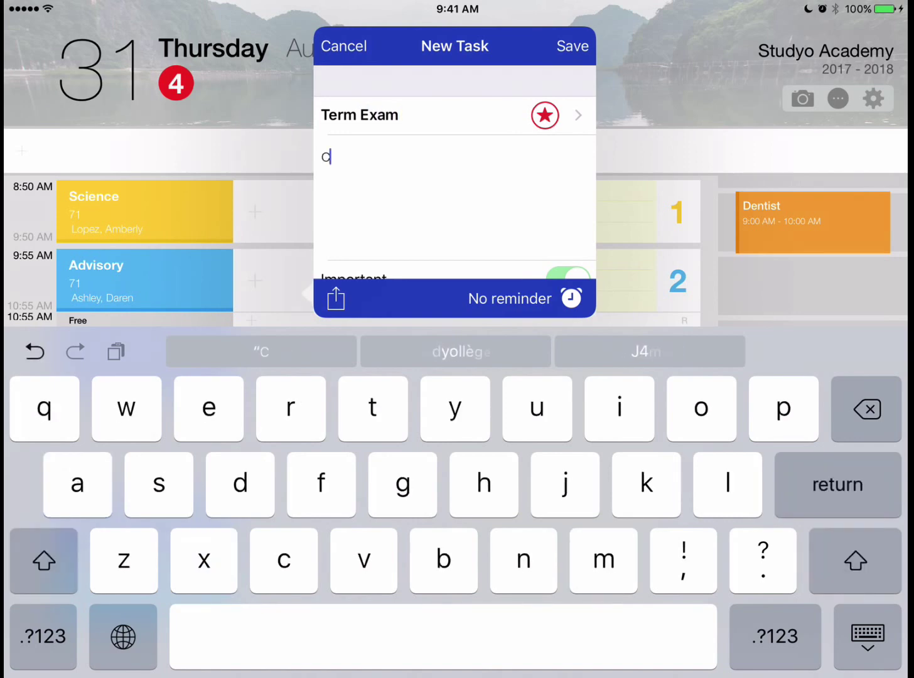
type("hapters ")
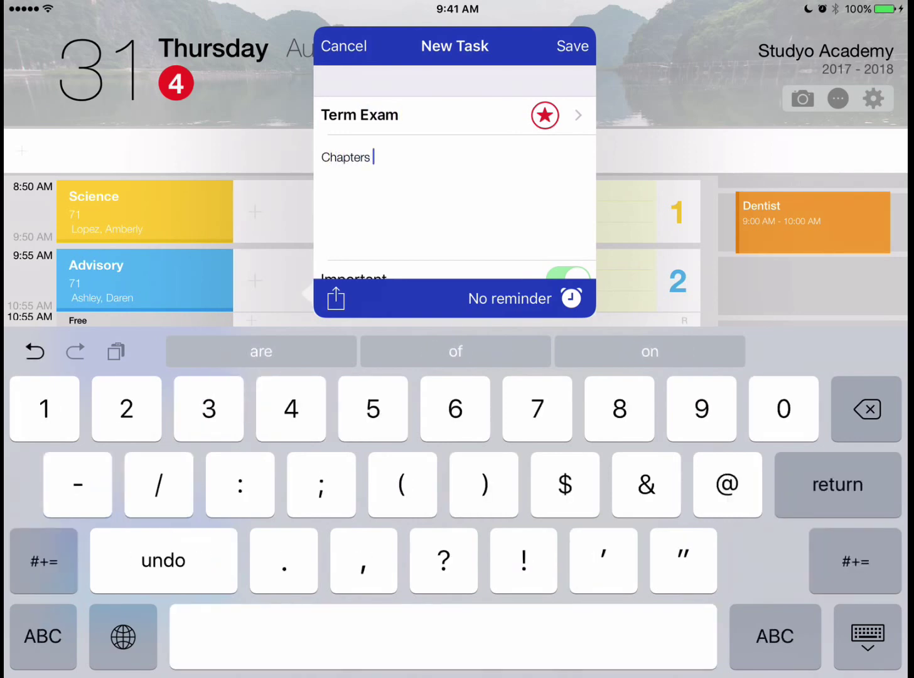
type("1 ")
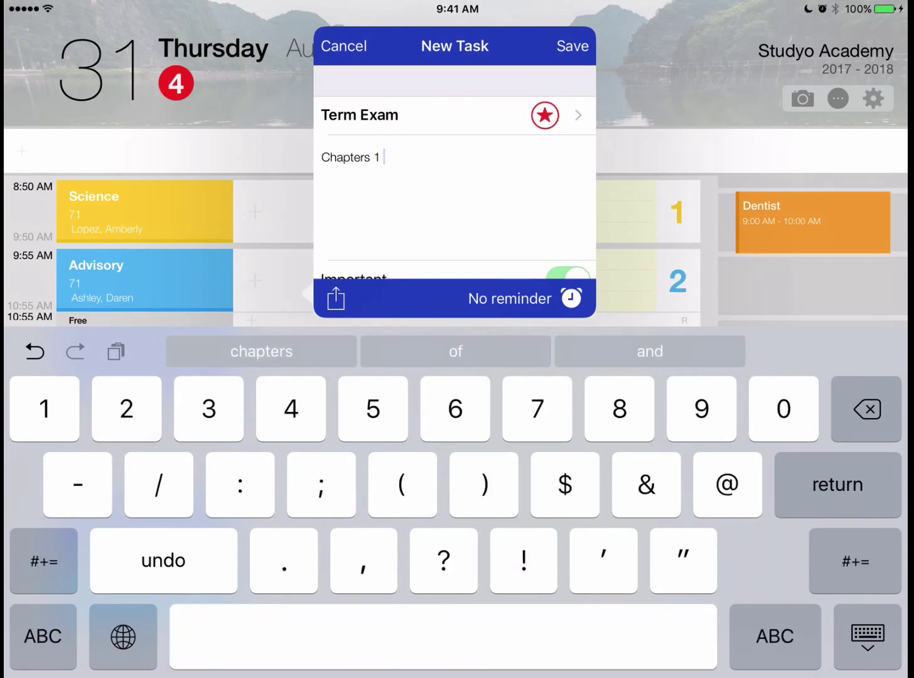
type("- ")
type("5")
left_click(869, 635)
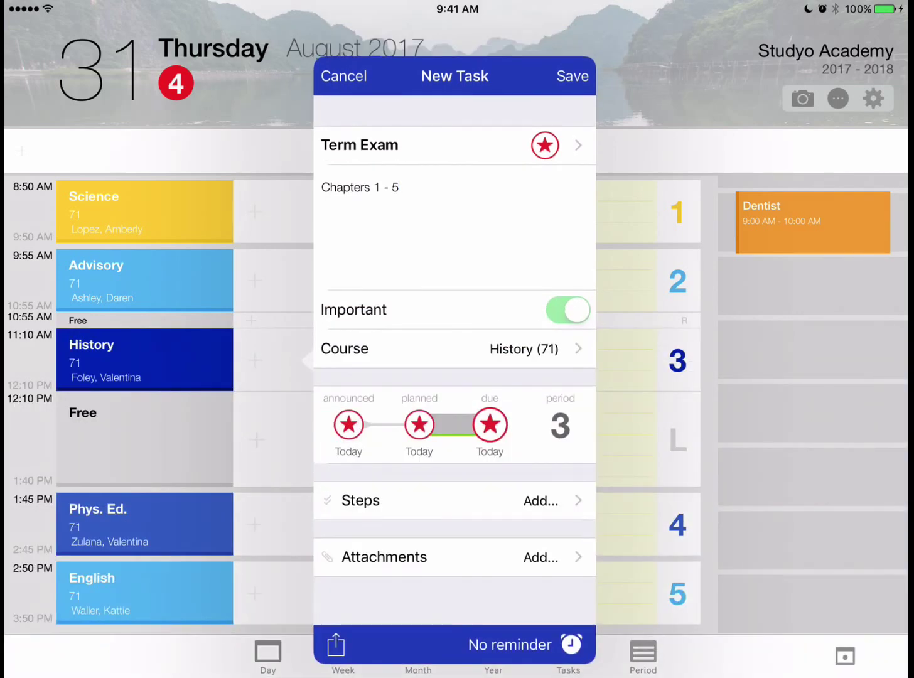
- Set the Term Exam's due date to September 7, 2017 and save the task
left_click(489, 424)
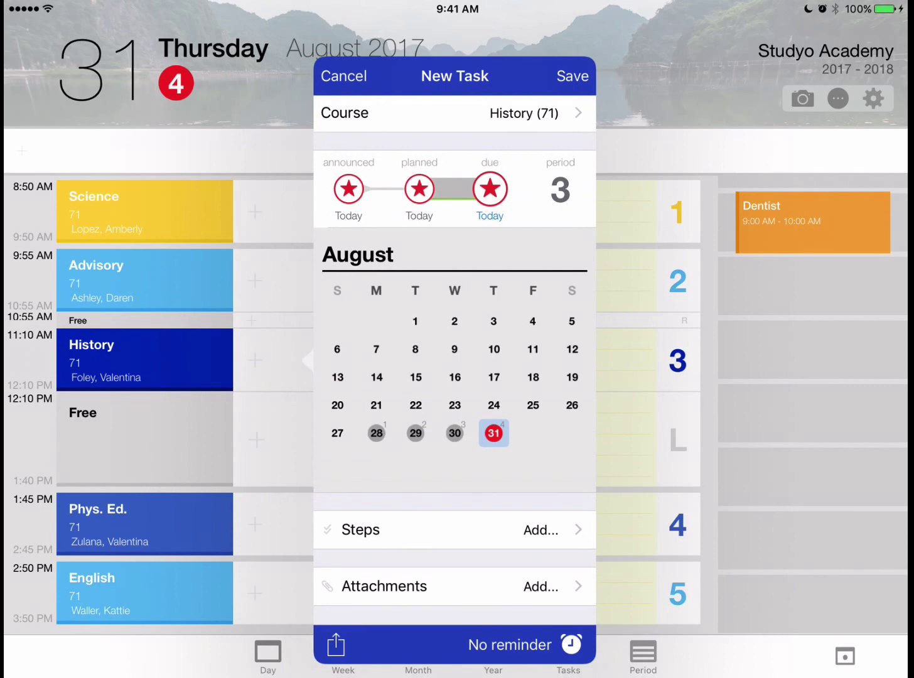
scroll(454, 376, "down", 3)
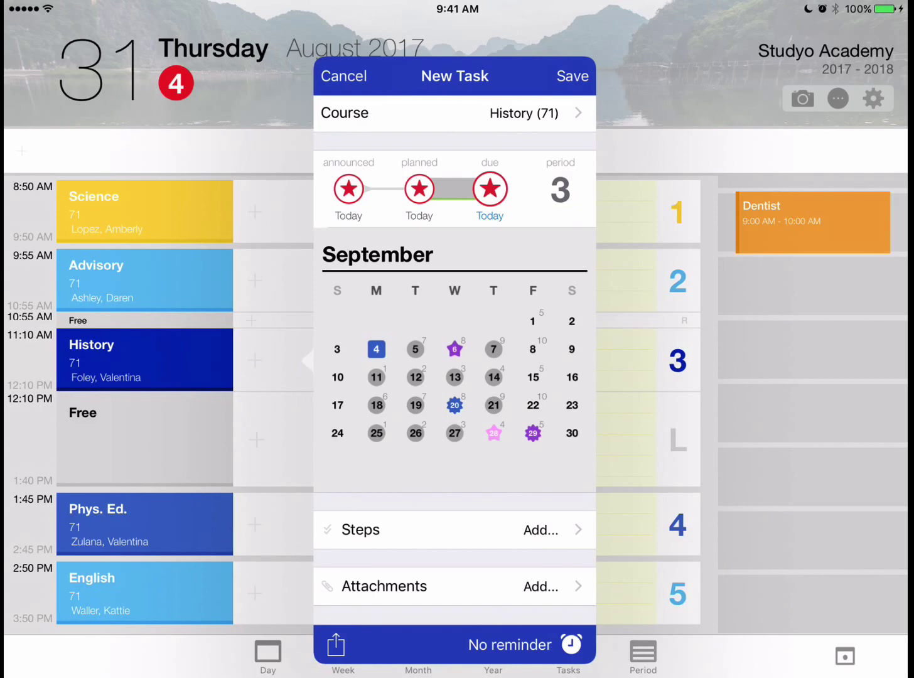
left_click(492, 348)
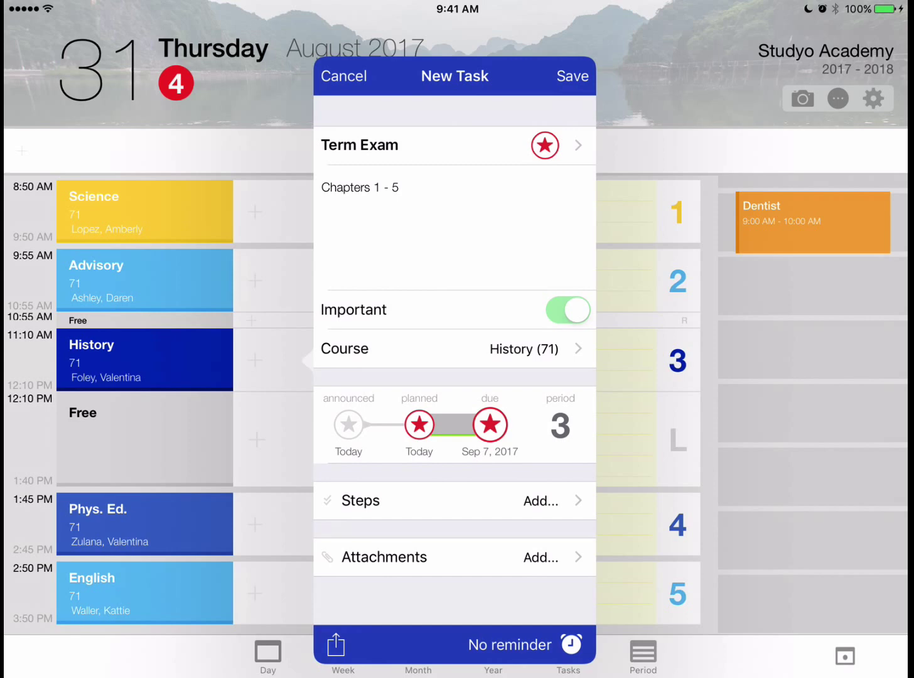
left_click(572, 75)
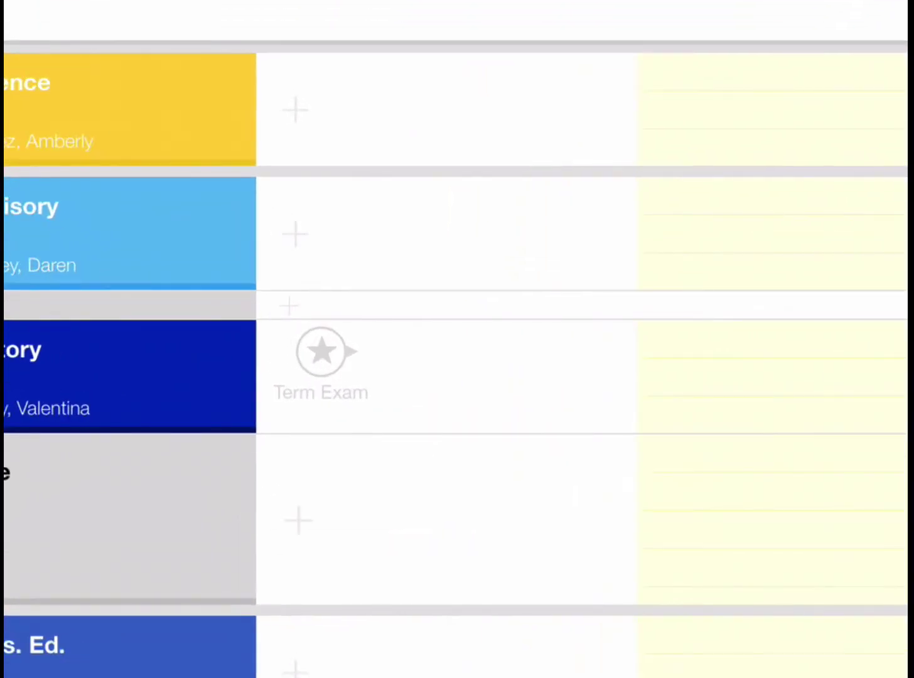
- Bring up the Term Exam task's details
left_click(322, 351)
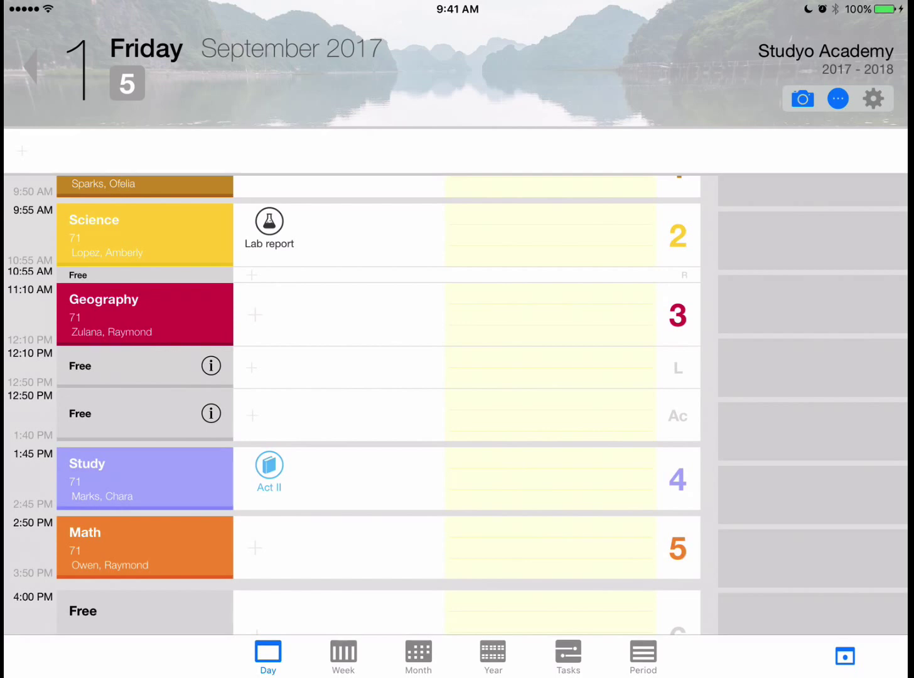
- Check off the Science Lab report, then the English Act II task, as done
left_click(270, 222)
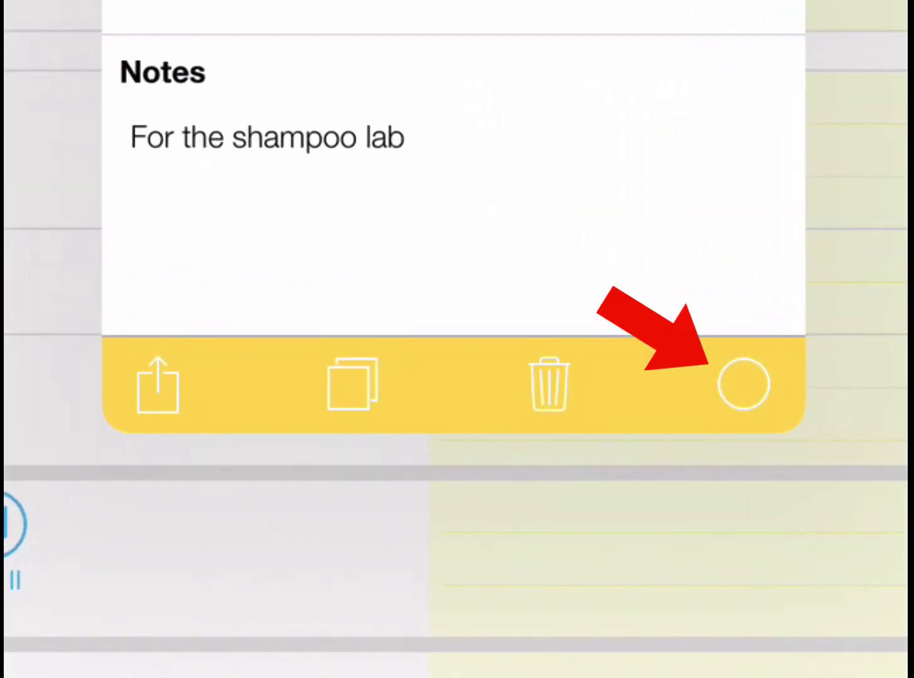
left_click(743, 386)
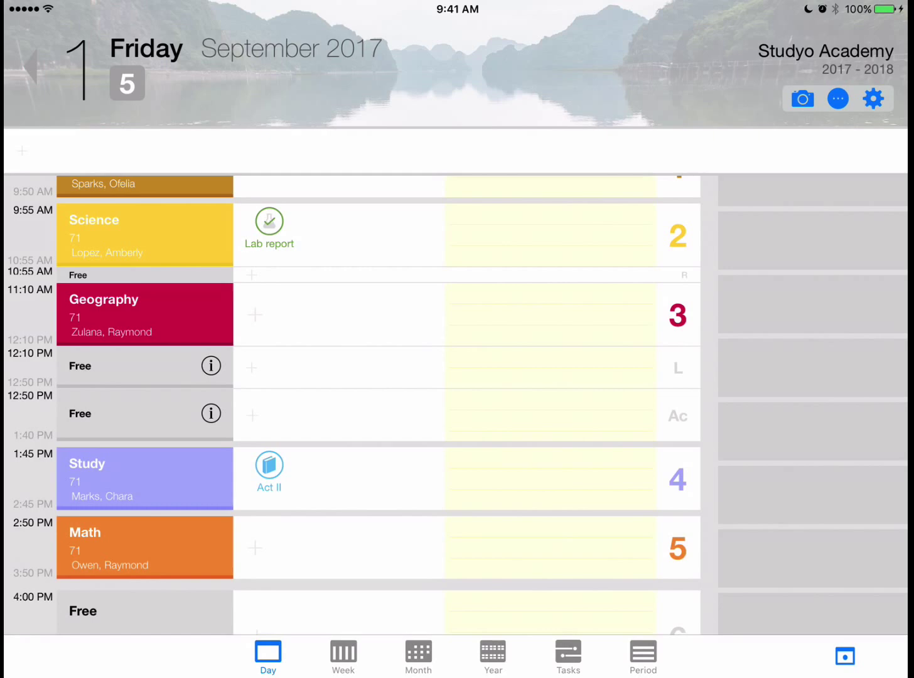
left_click(269, 465)
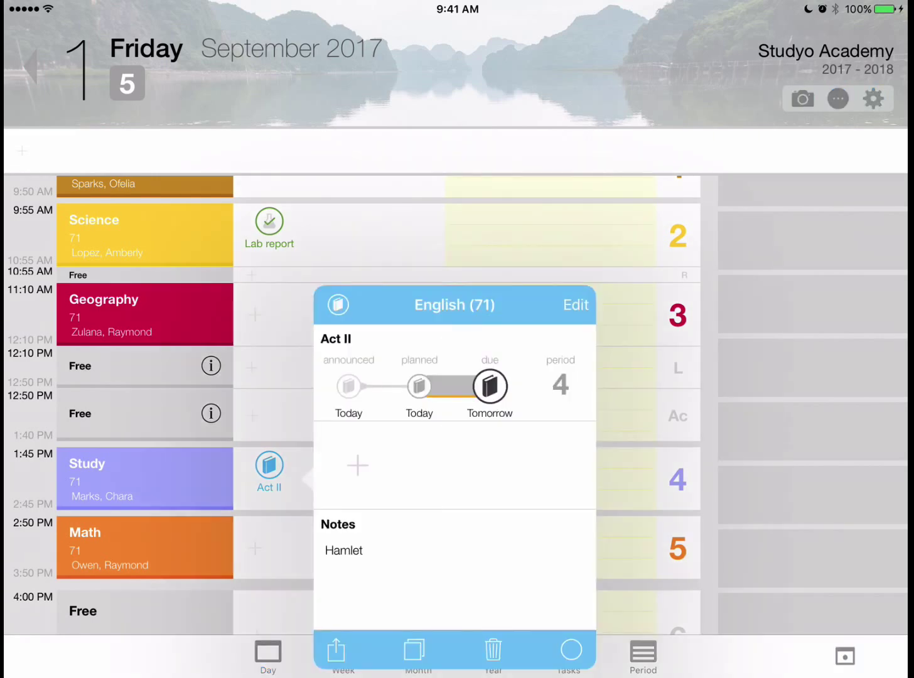
left_click(571, 650)
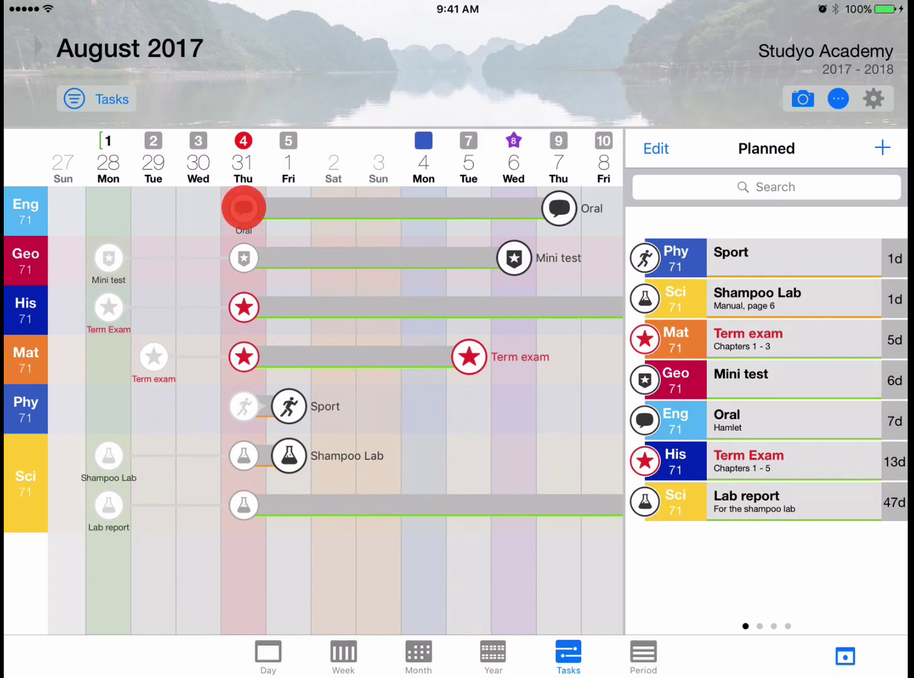
- Drag the English Oral's planned start from Thursday 31 to Friday 1
left_click_drag(243, 208, 289, 207)
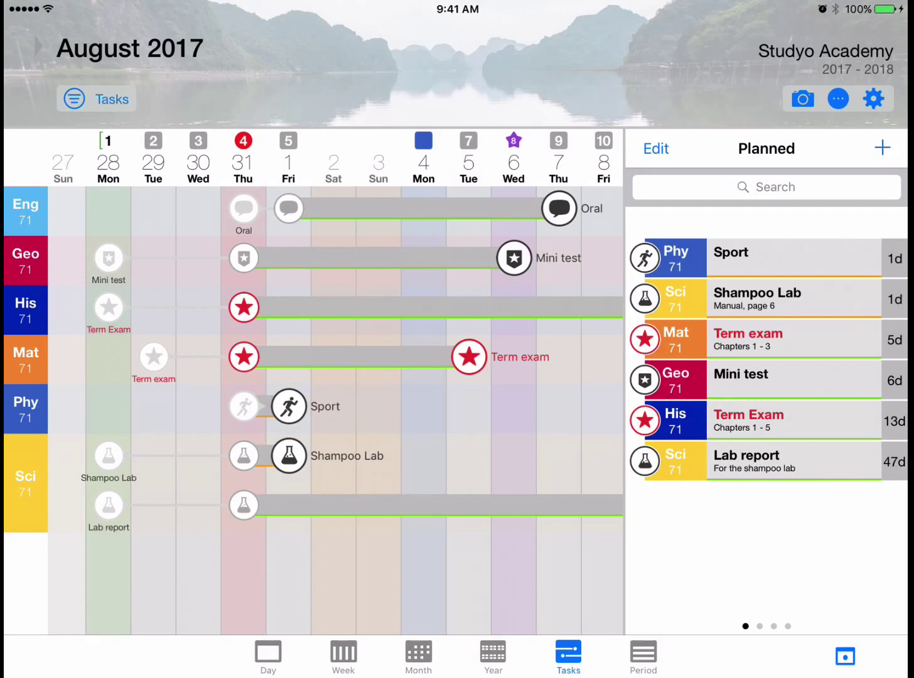
- Check off Sport and Shampoo Lab; push the History exam later and Geography test to Friday
left_click(288, 407)
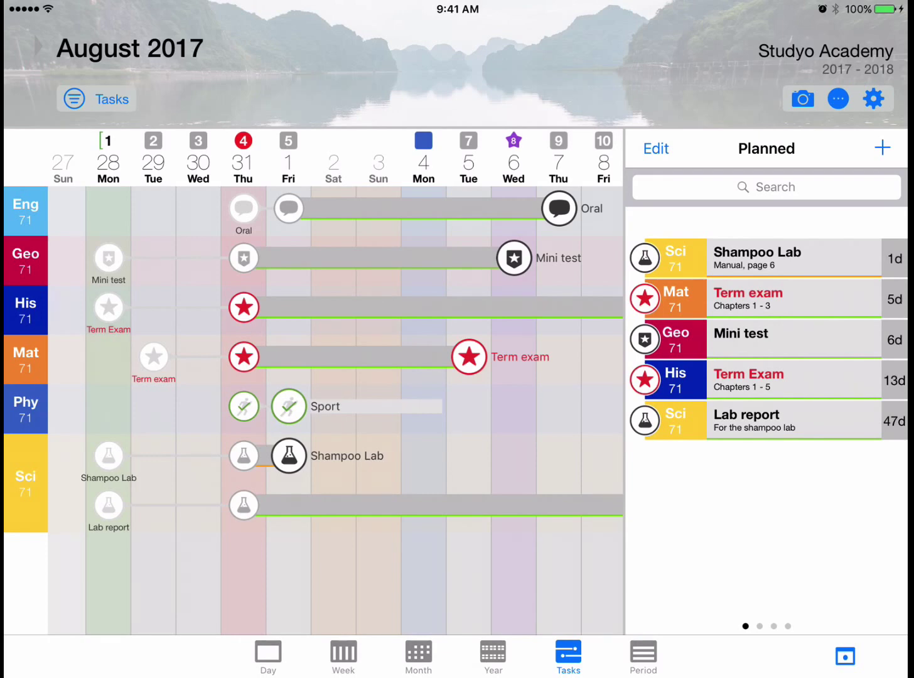
scroll(336, 383, "right", 5)
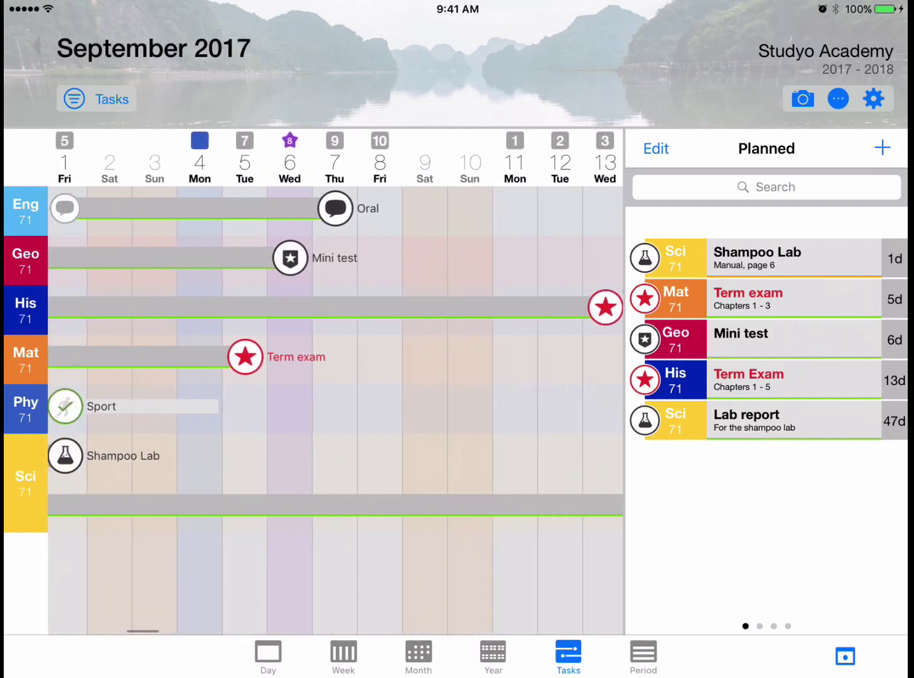
scroll(335, 383, "left", 3)
scroll(335, 383, "left", 1)
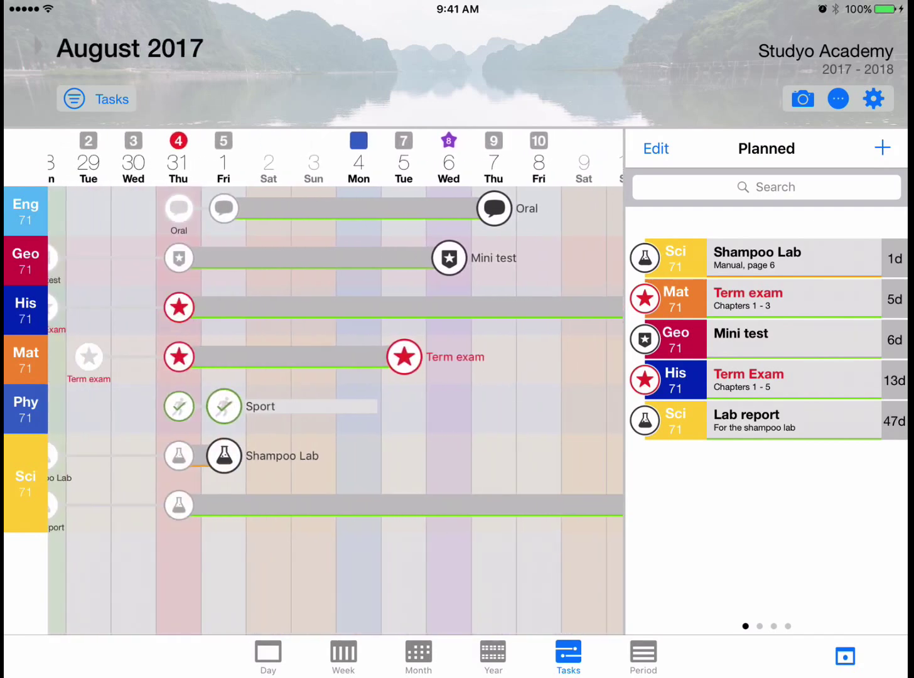
left_click_drag(179, 307, 404, 307)
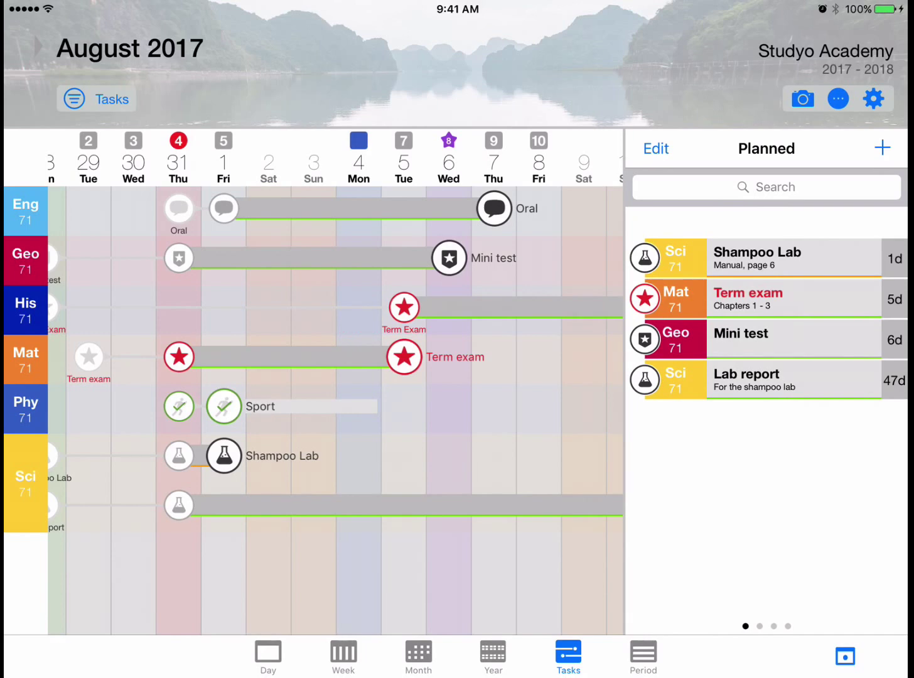
left_click(225, 455)
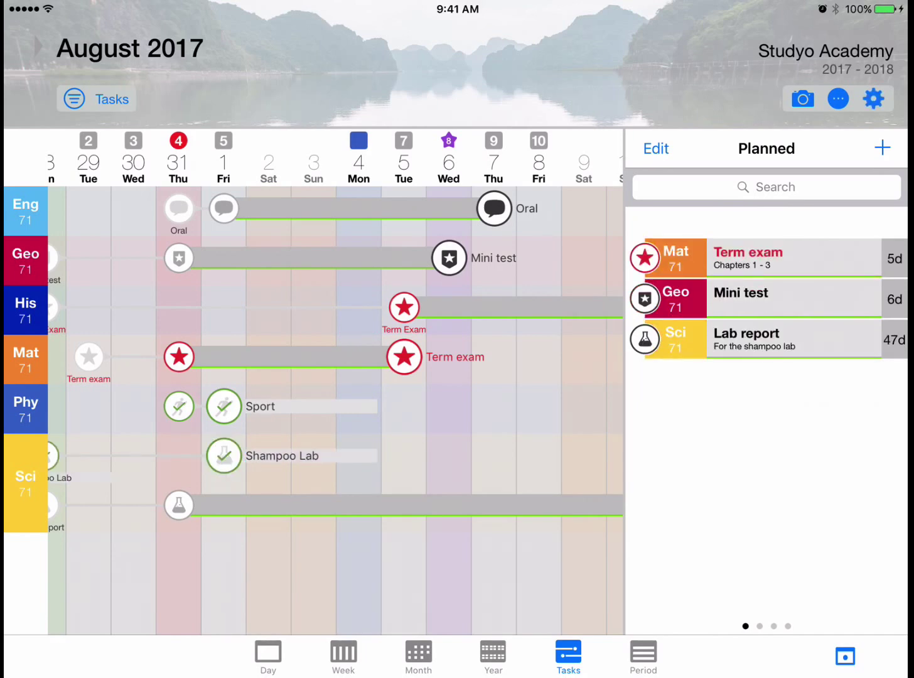
left_click(179, 257)
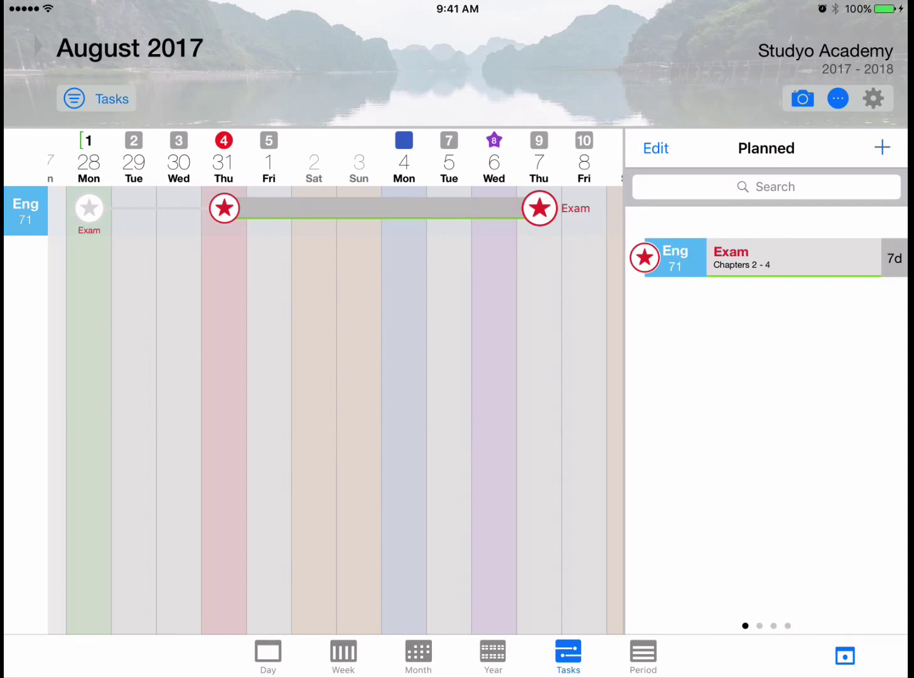
- Edit the English exam and open its Steps list to add a step
left_click(539, 208)
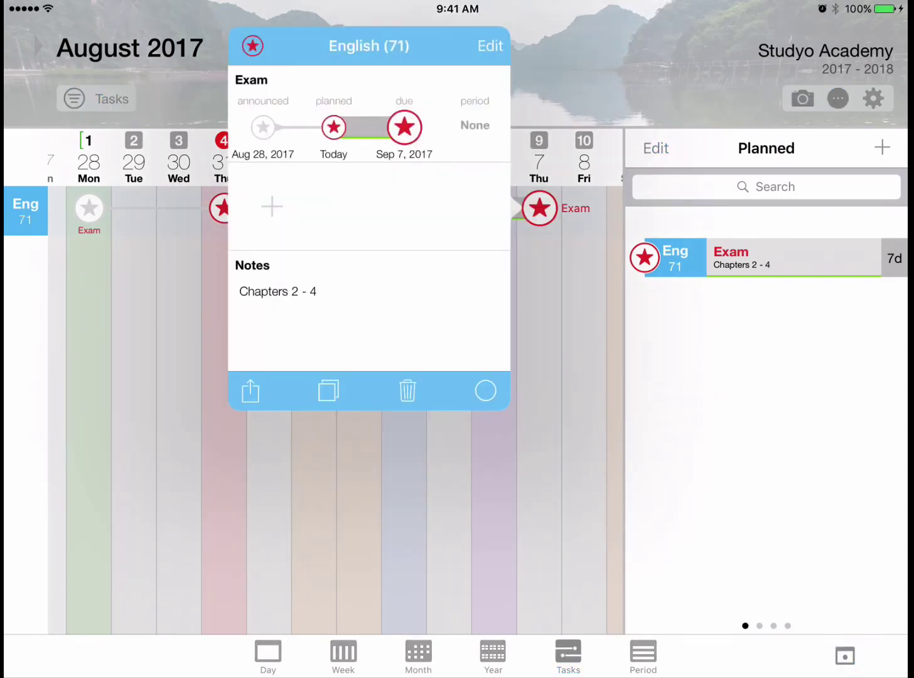
left_click(489, 47)
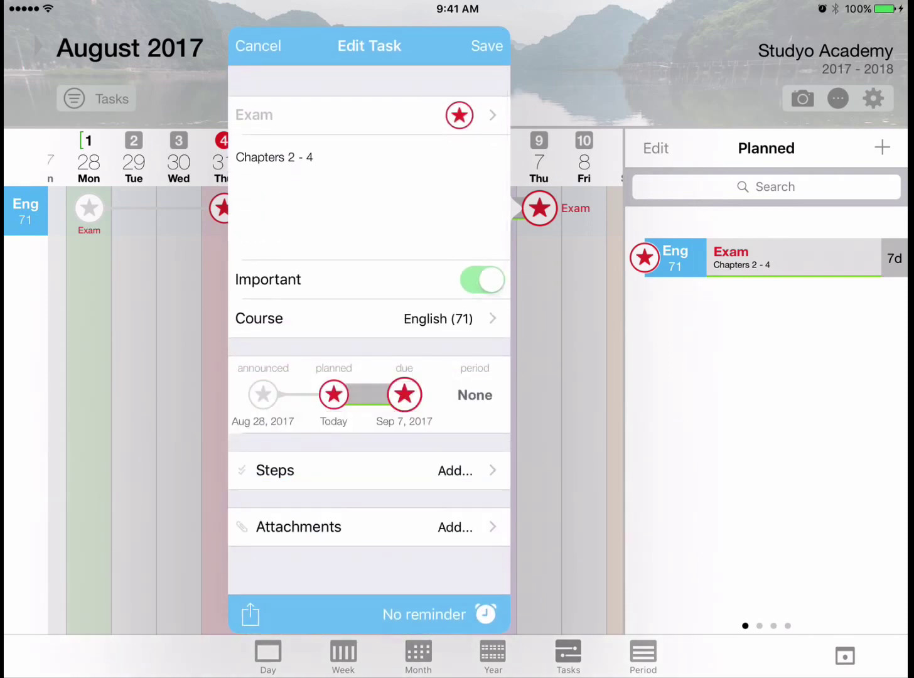
left_click(451, 471)
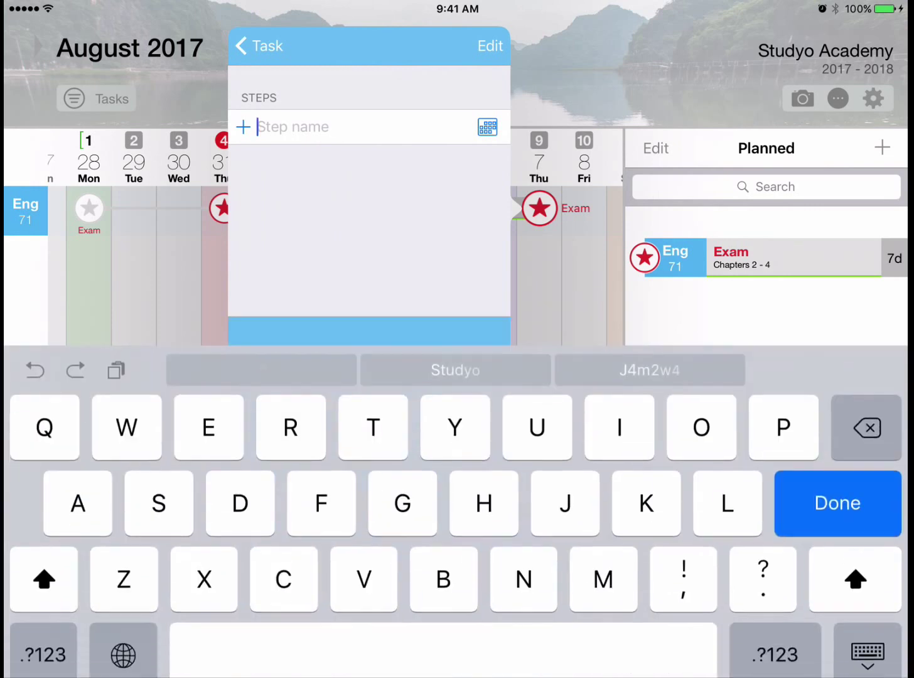
type("Chapte")
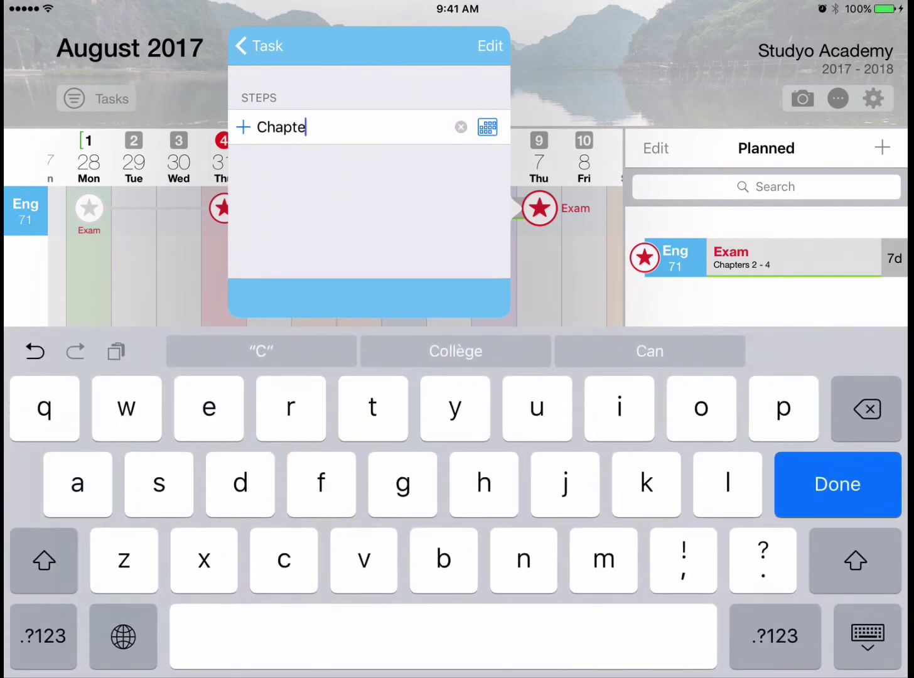
type("r")
- Add steps Chapter 2, 3 and 4 dated September 1, 3 and 5
left_click(775, 635)
type("2")
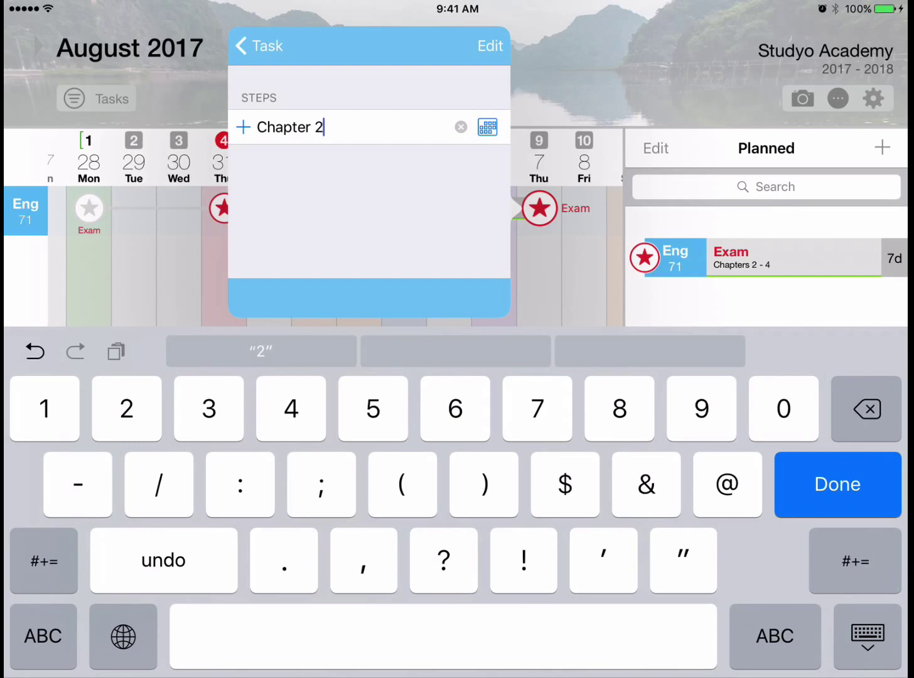
left_click(487, 127)
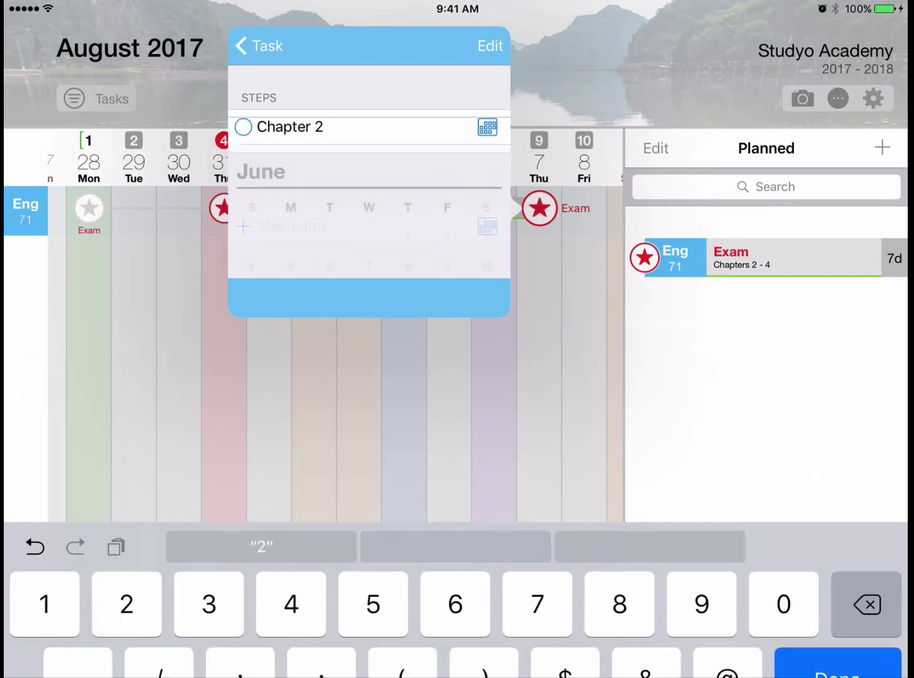
scroll(369, 293, "down", 5)
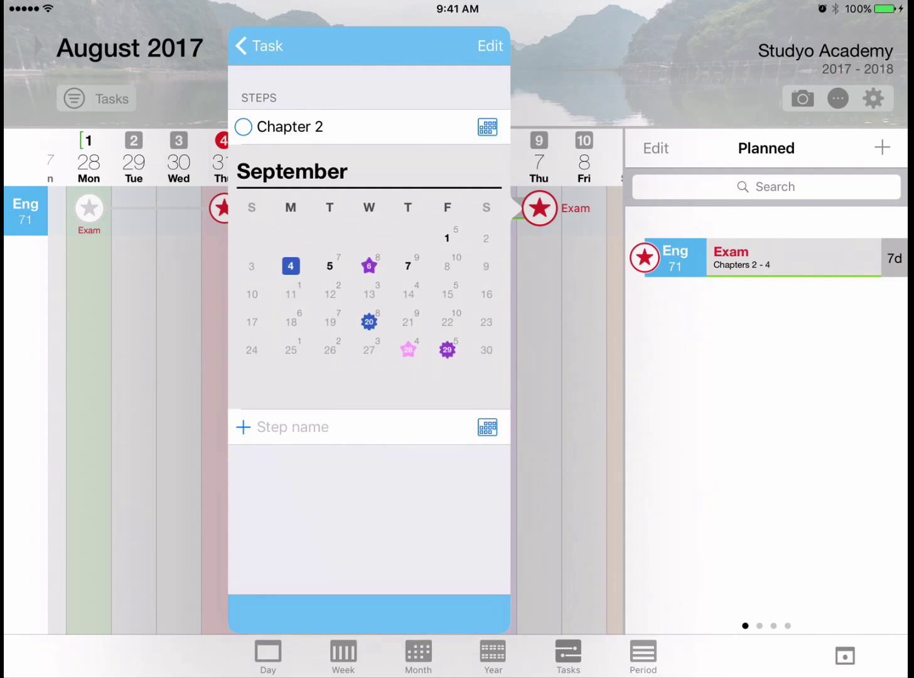
left_click(447, 238)
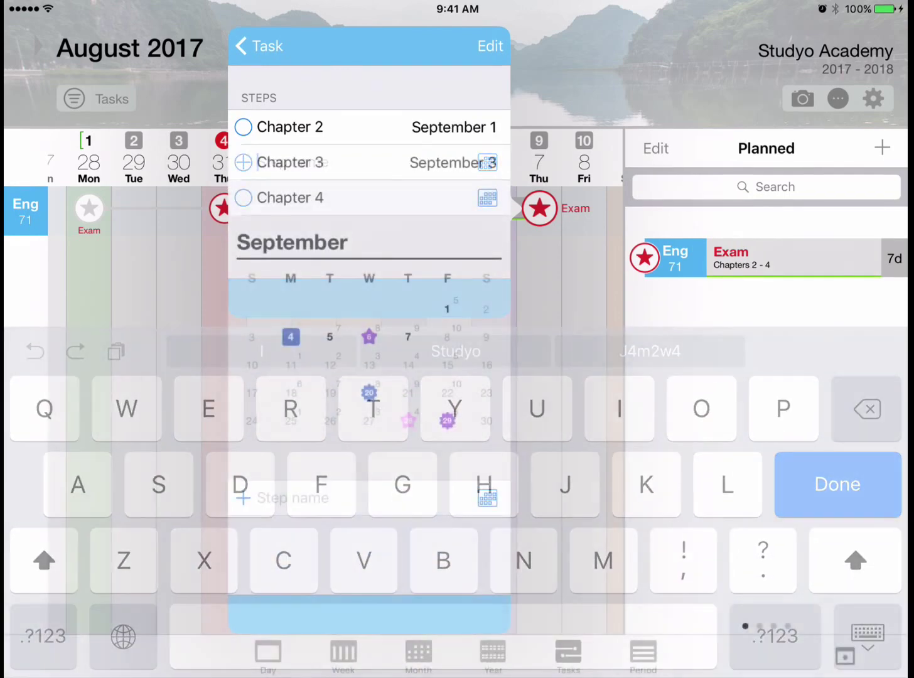
left_click(260, 46)
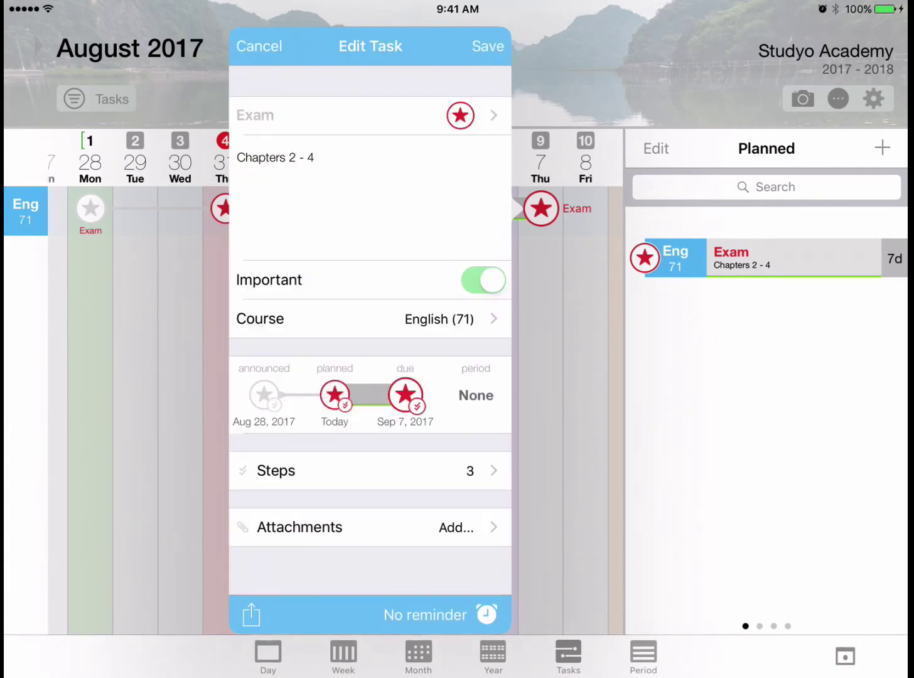
- Save the English exam and reopen its details from Thursday 31 to review the steps
left_click(484, 46)
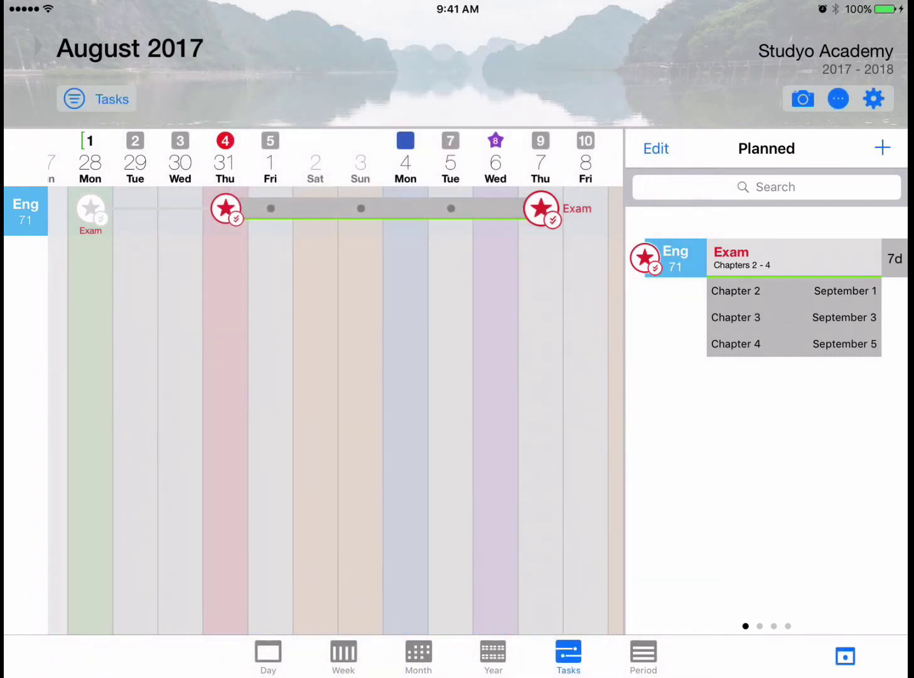
left_click(226, 208)
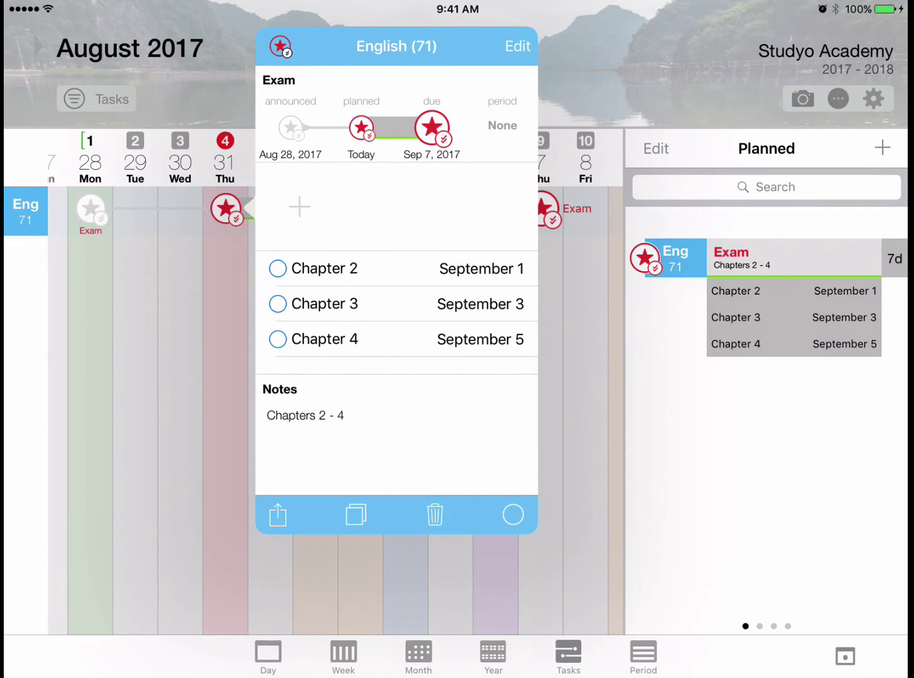